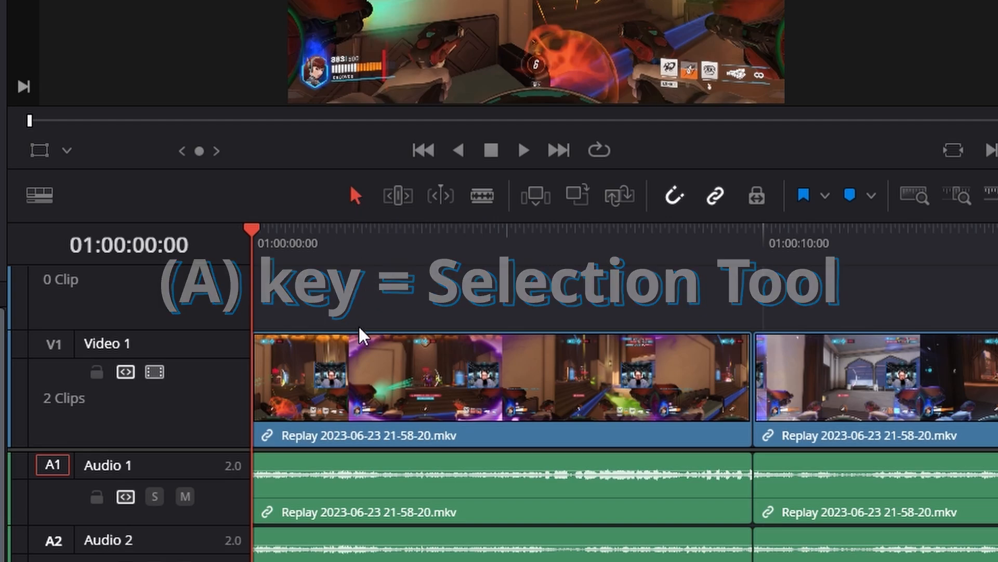
Move the second clip away from the first, leaving a gap of about half a second between them
{"action": "left_click", "coordinate": [365, 371]}
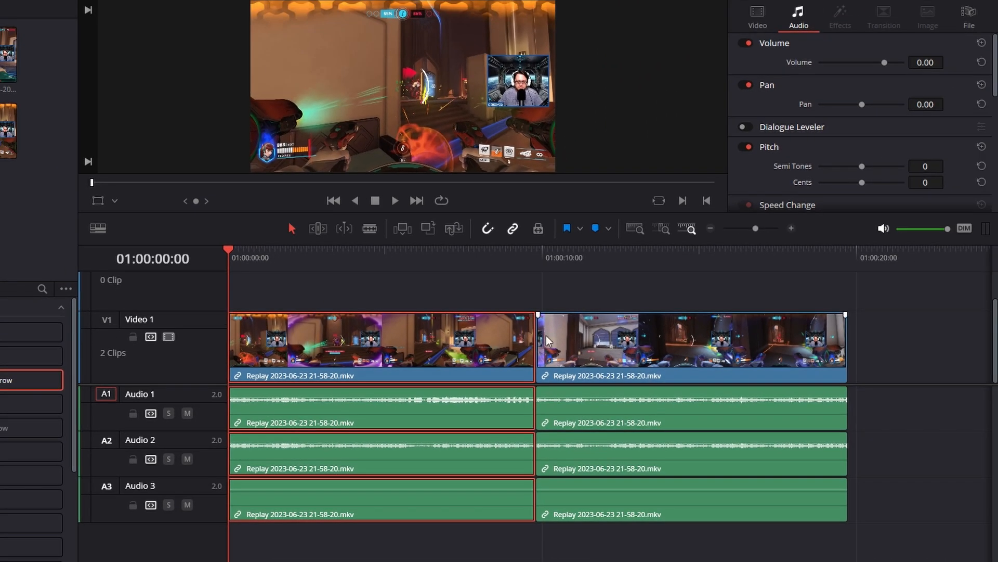
{"action": "left_click", "coordinate": [650, 340]}
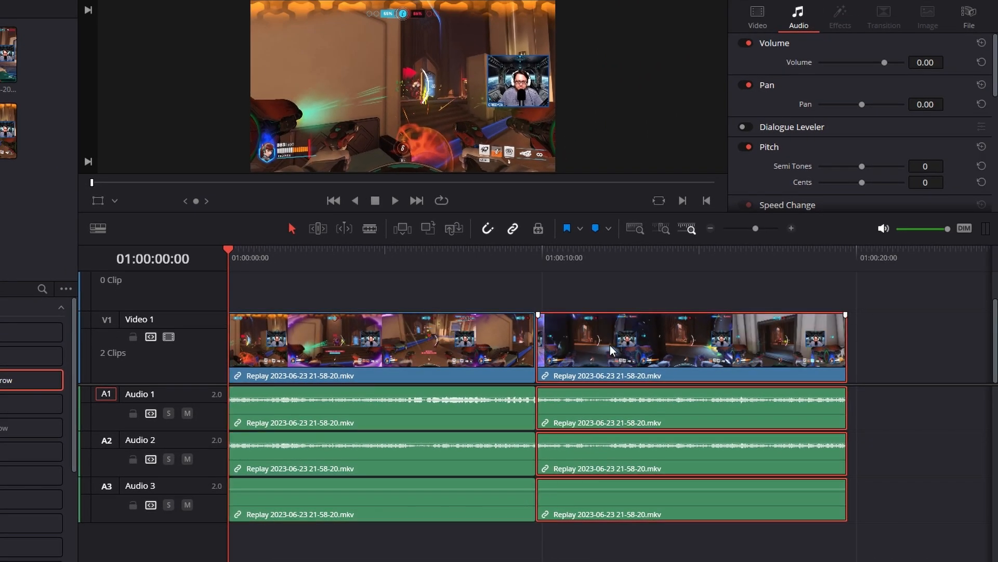
{"action": "left_click_drag", "start_coordinate": [610, 345], "coordinate": [673, 352]}
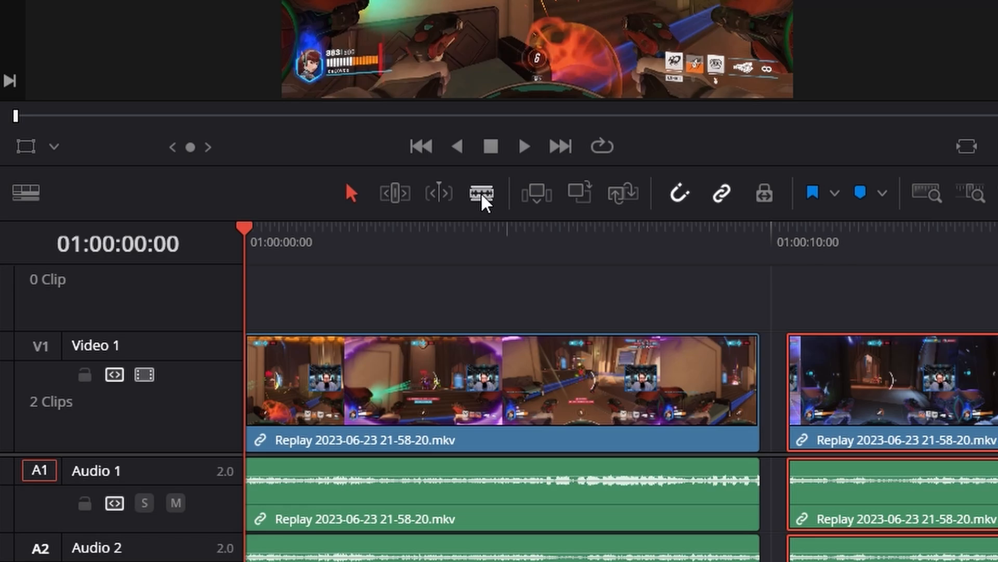
Split the first clip with the Blade at about 2, 4.5 and 7 seconds to make four segments
{"action": "left_click", "coordinate": [482, 196]}
{"action": "left_click", "coordinate": [363, 384]}
{"action": "left_click", "coordinate": [626, 385]}
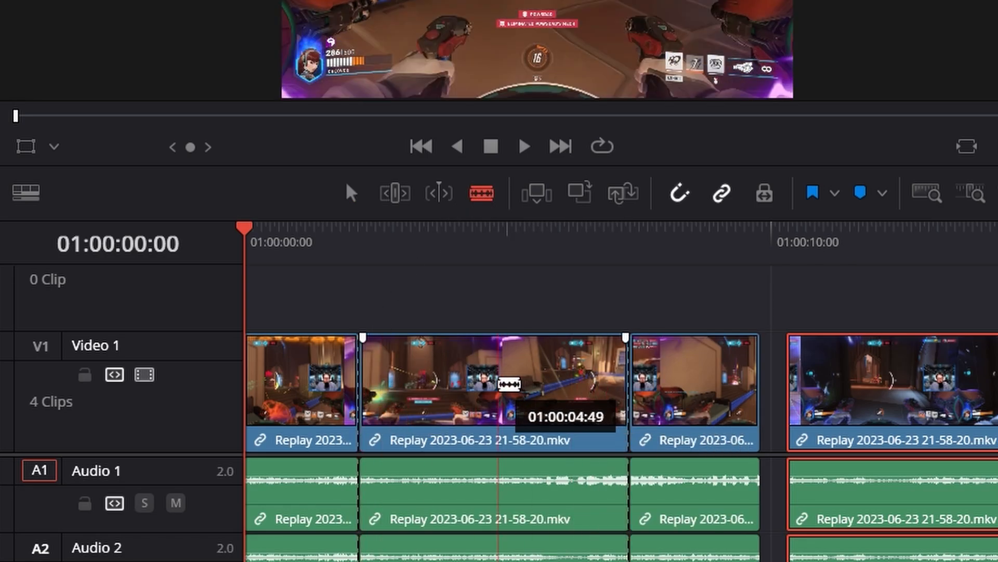
{"action": "left_click", "coordinate": [479, 385]}
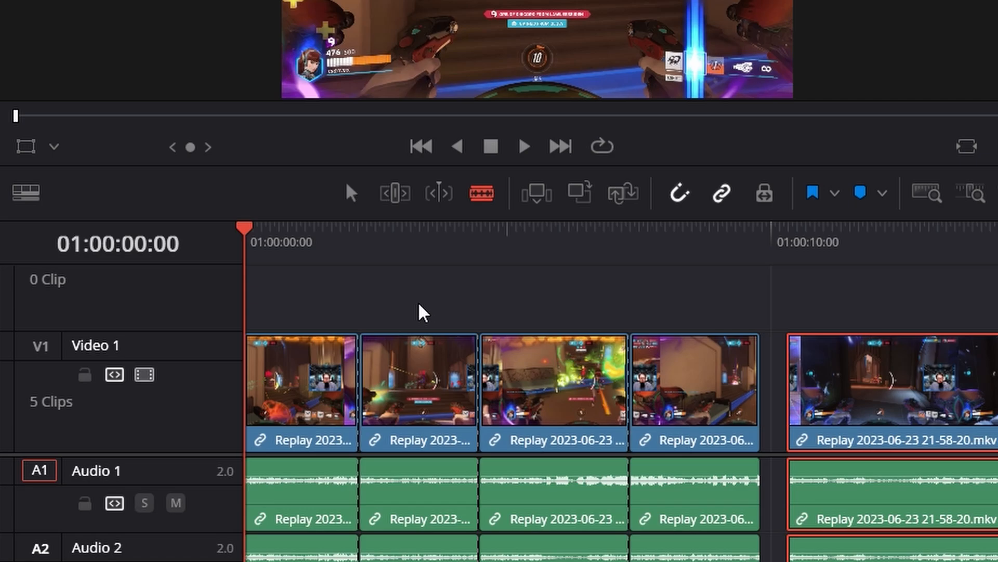
Try ripple-deleting the second segment so the following clips close up, and undo each deletion
{"action": "key", "text": "a"}
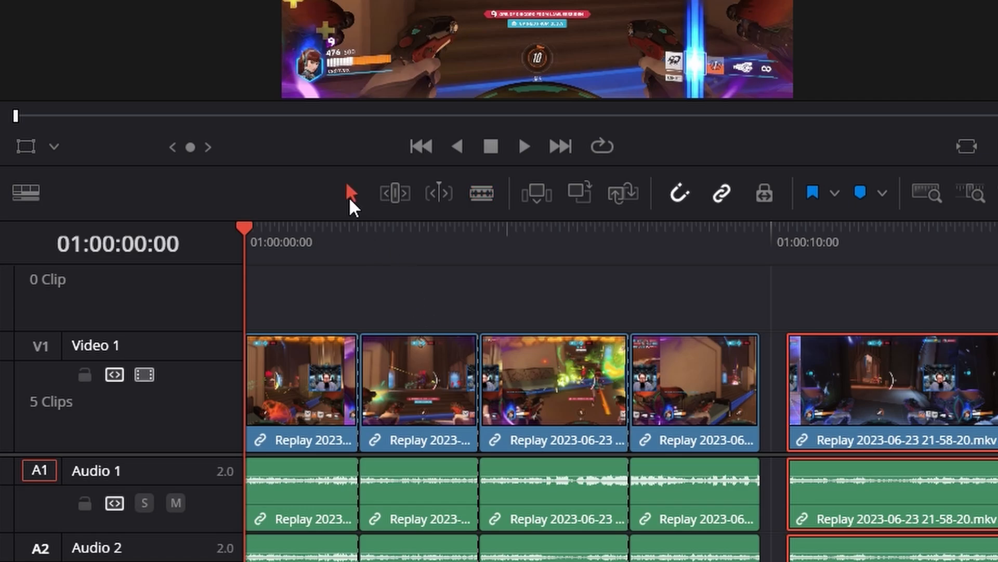
{"action": "left_click", "coordinate": [425, 396]}
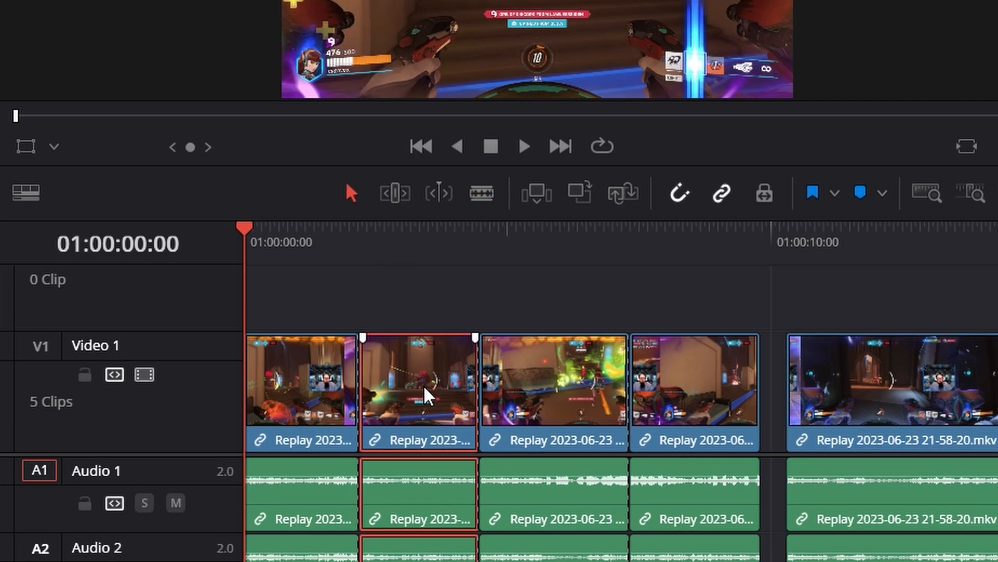
{"action": "key", "text": "Delete"}
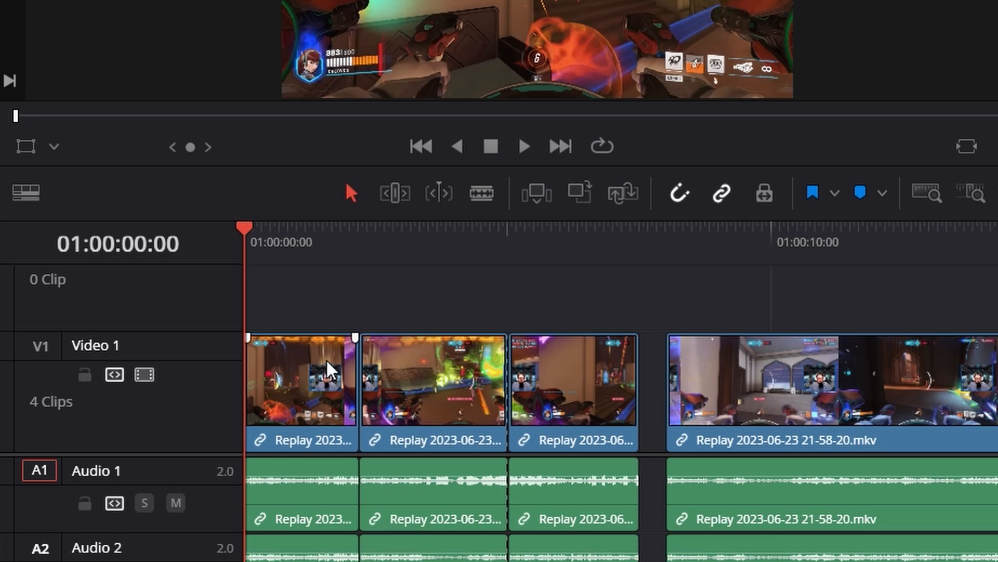
{"action": "key", "text": "ctrl+z"}
{"action": "key", "text": "ctrl+z"}
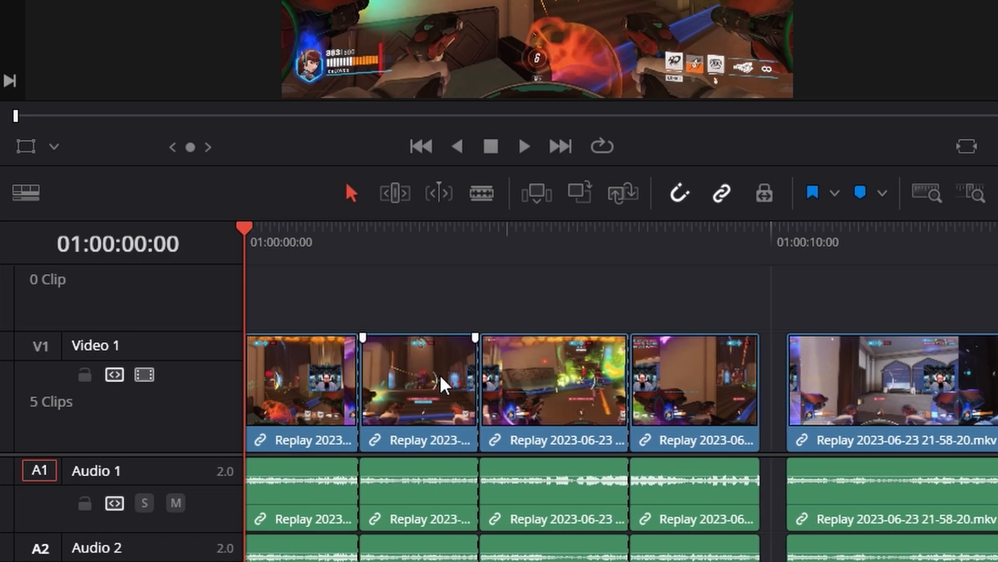
{"action": "left_click", "coordinate": [430, 373]}
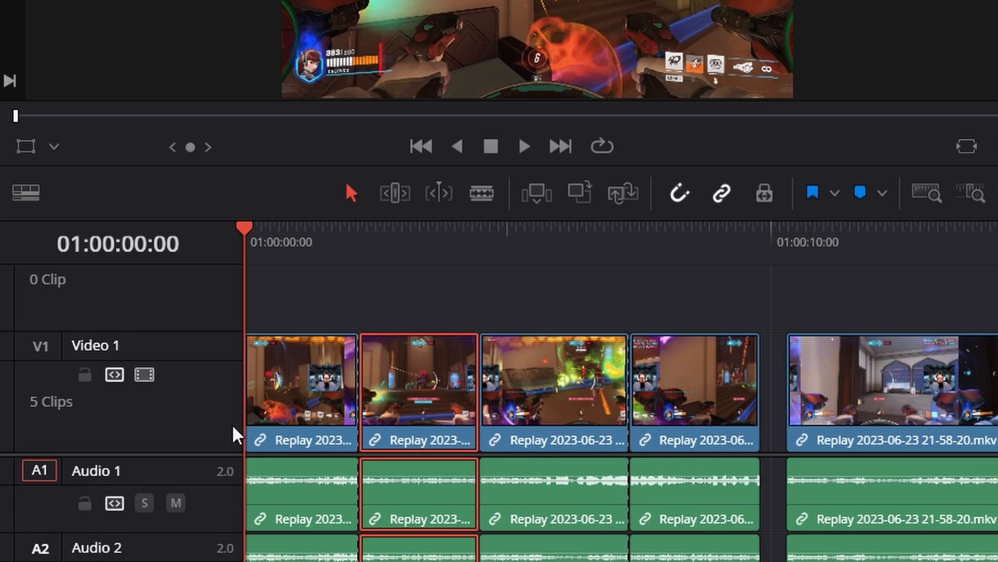
{"action": "key", "text": "Delete"}
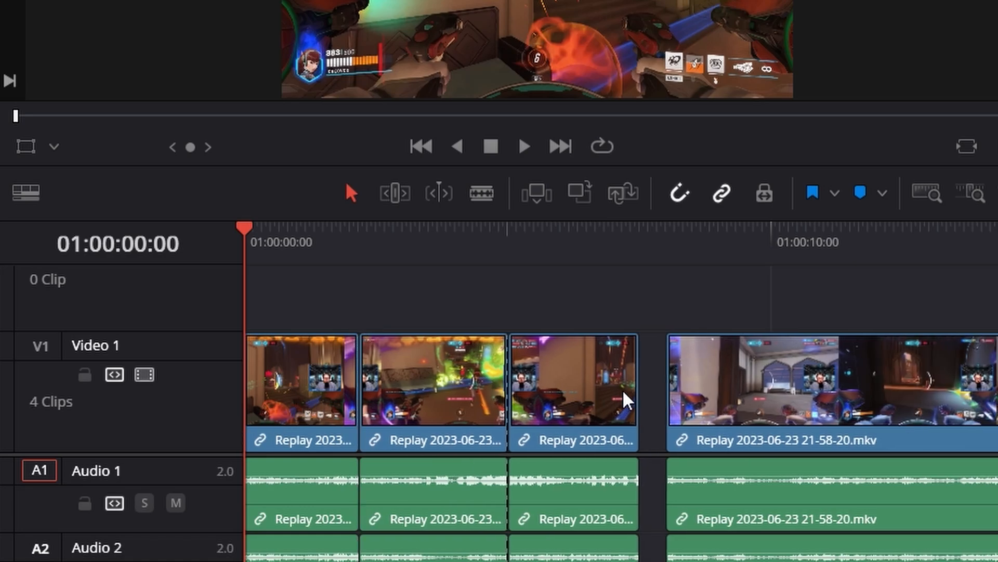
{"action": "key", "text": "ctrl+z"}
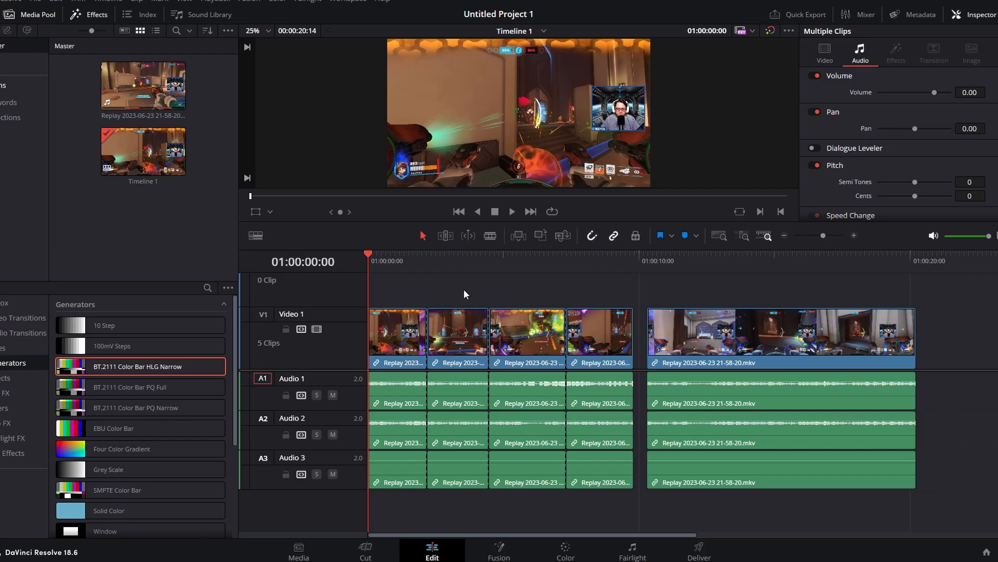
Try cutting the second segment out so it leaves a gap in the timeline, and undo each cut
{"action": "right_click", "coordinate": [454, 345]}
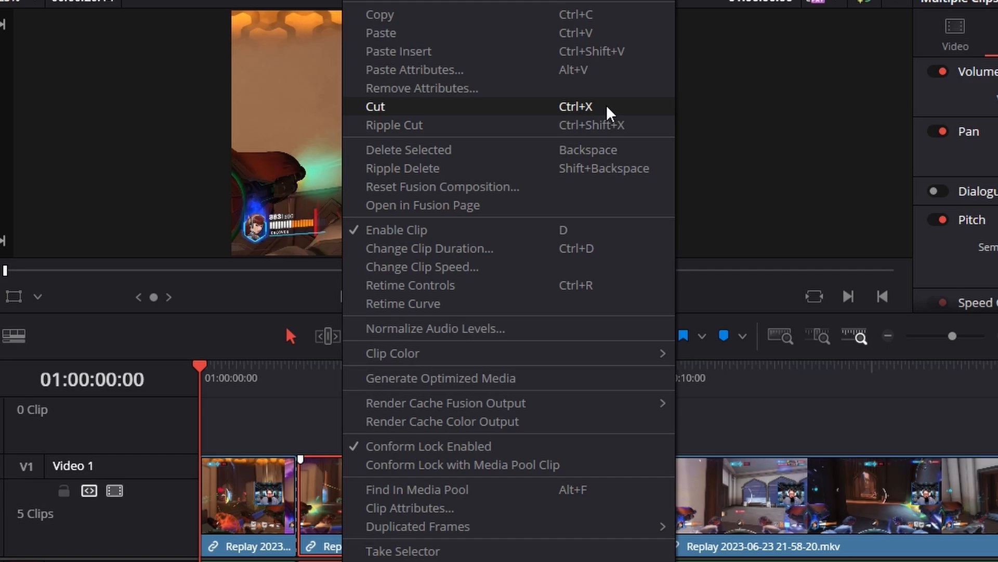
{"action": "left_click", "coordinate": [505, 115]}
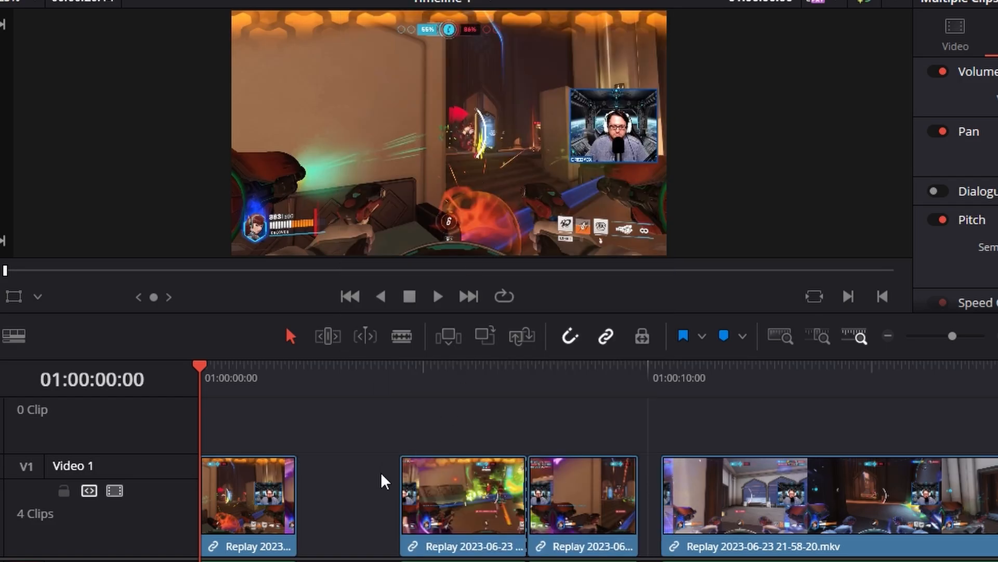
{"action": "key", "text": "ctrl+z"}
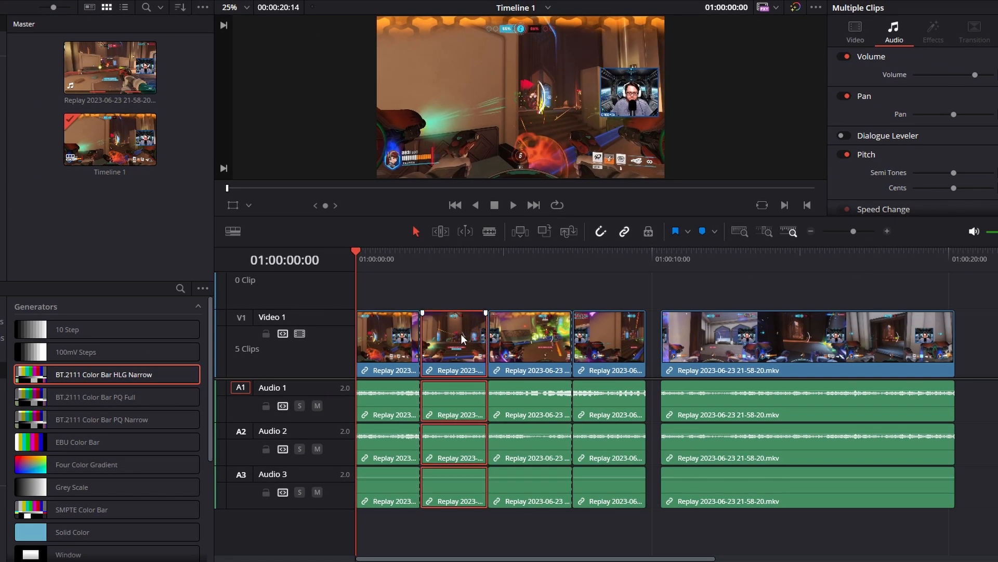
{"action": "key", "text": "ctrl+x"}
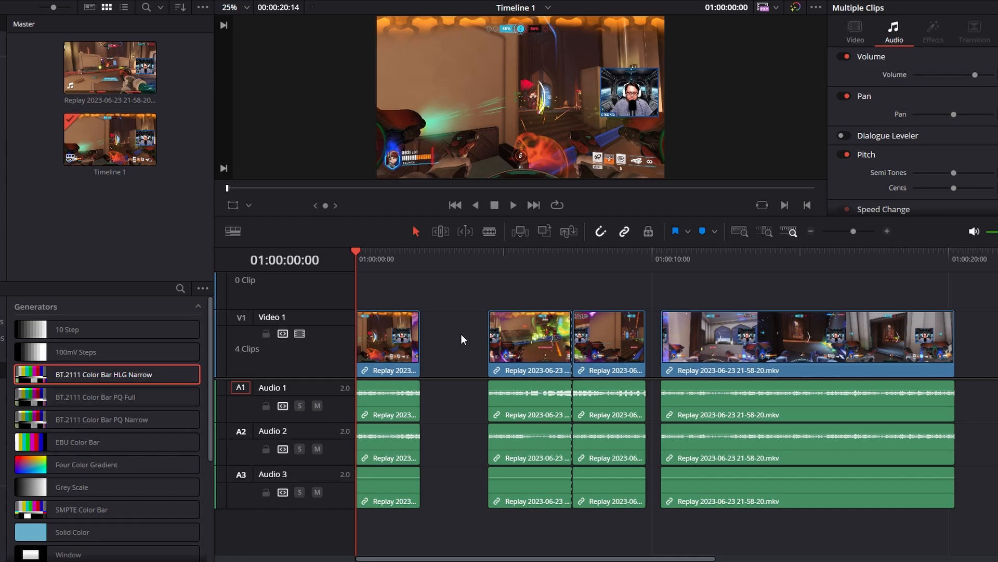
{"action": "key", "text": "ctrl+z"}
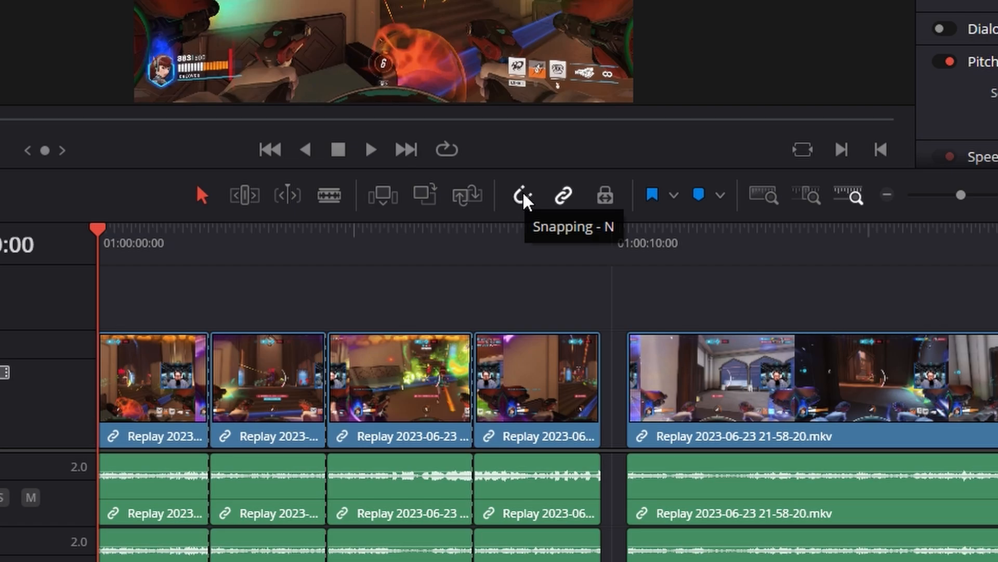
With snapping on, move the last clip flush against the end of the fourth segment to close the gap
{"action": "left_click", "coordinate": [522, 196]}
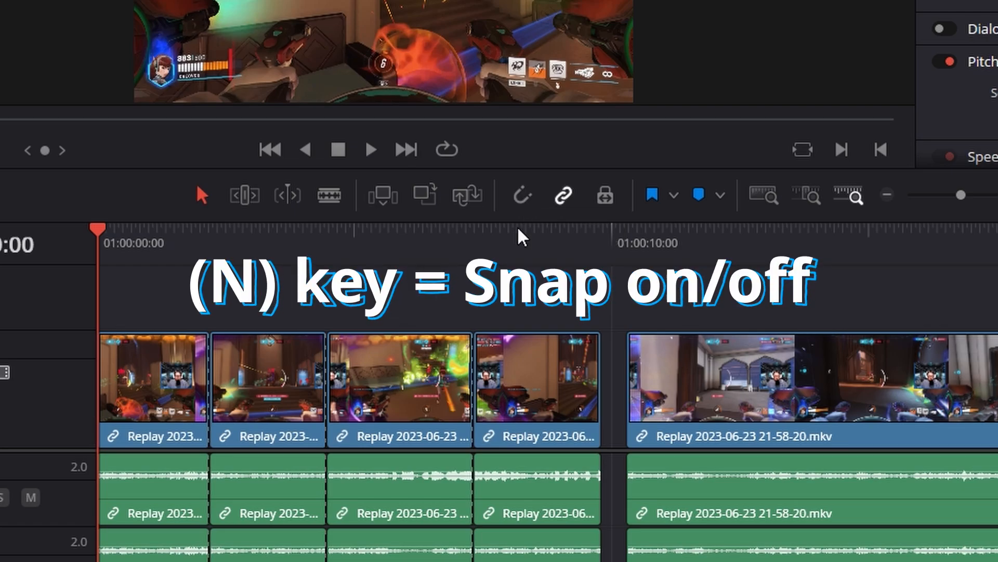
{"action": "left_click", "coordinate": [522, 195]}
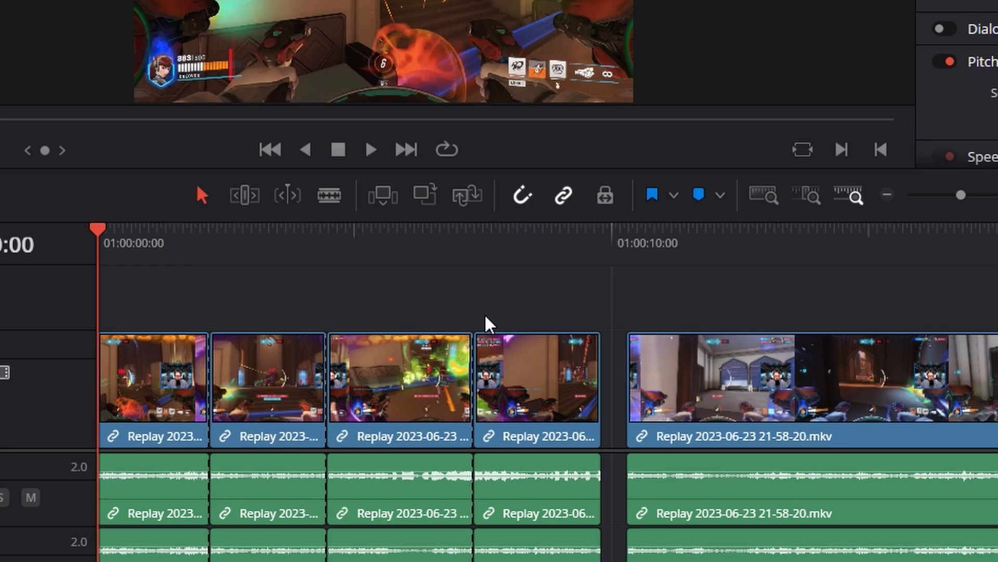
{"action": "left_click", "coordinate": [689, 386]}
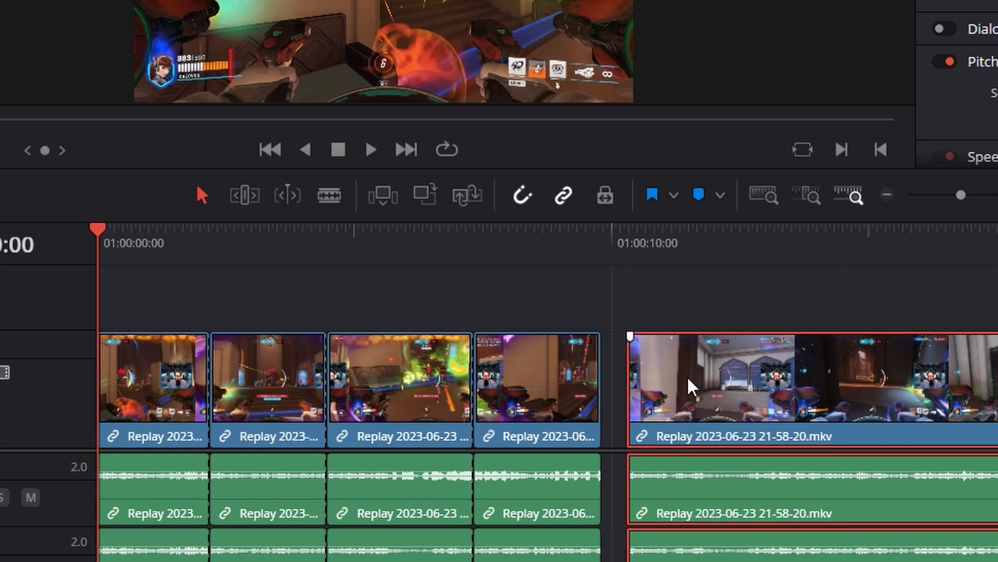
{"action": "left_click_drag", "start_coordinate": [689, 385], "coordinate": [677, 413]}
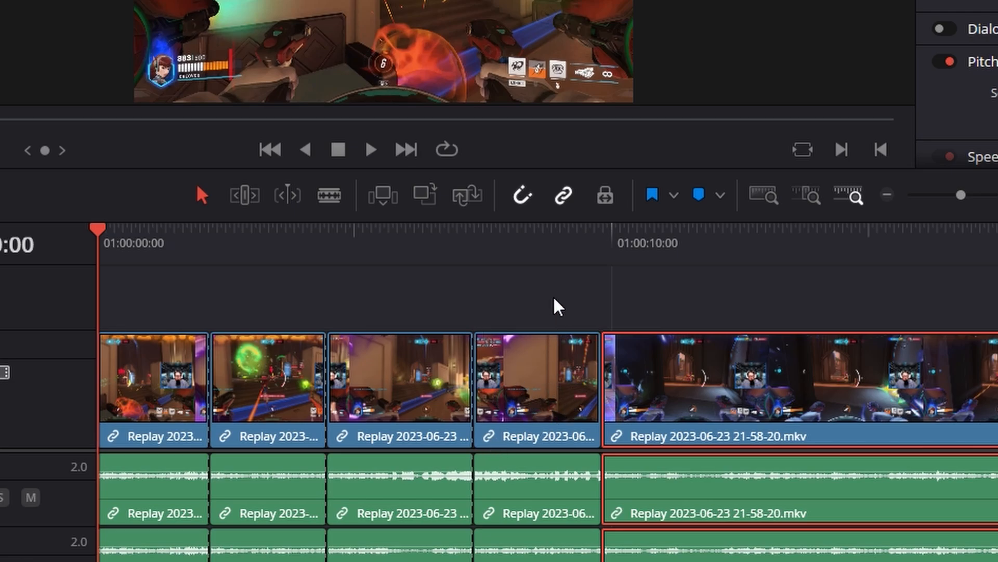
Turn snapping off and try moving the last clip freely around its joint with the fourth segment
{"action": "left_click", "coordinate": [524, 199]}
{"action": "mouse_move", "coordinate": [697, 409]}
{"action": "left_mouse_down"}
{"action": "mouse_move", "coordinate": [800, 408]}
{"action": "mouse_move", "coordinate": [697, 416]}
{"action": "left_mouse_up"}
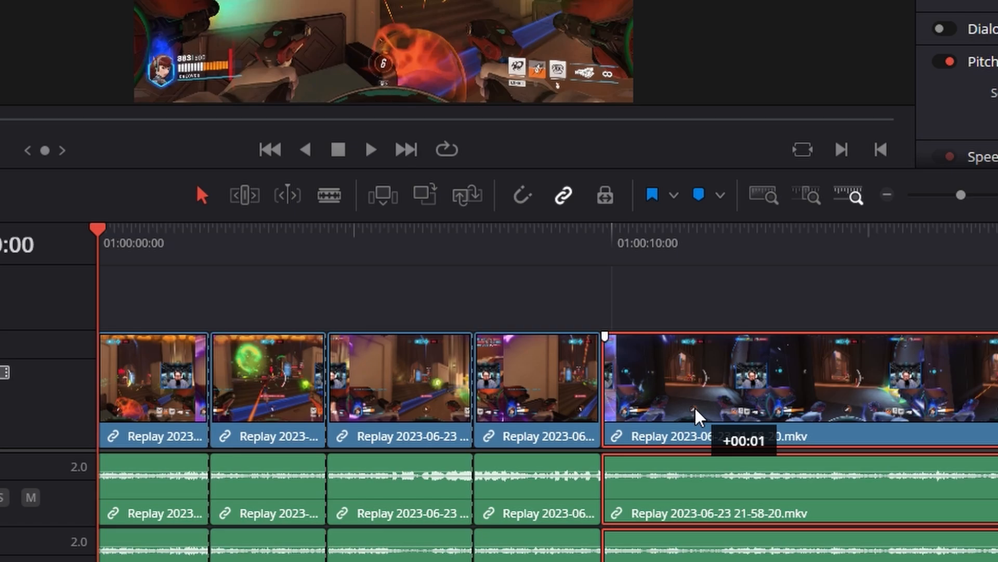
{"action": "left_click_drag", "start_coordinate": [696, 416], "coordinate": [632, 423]}
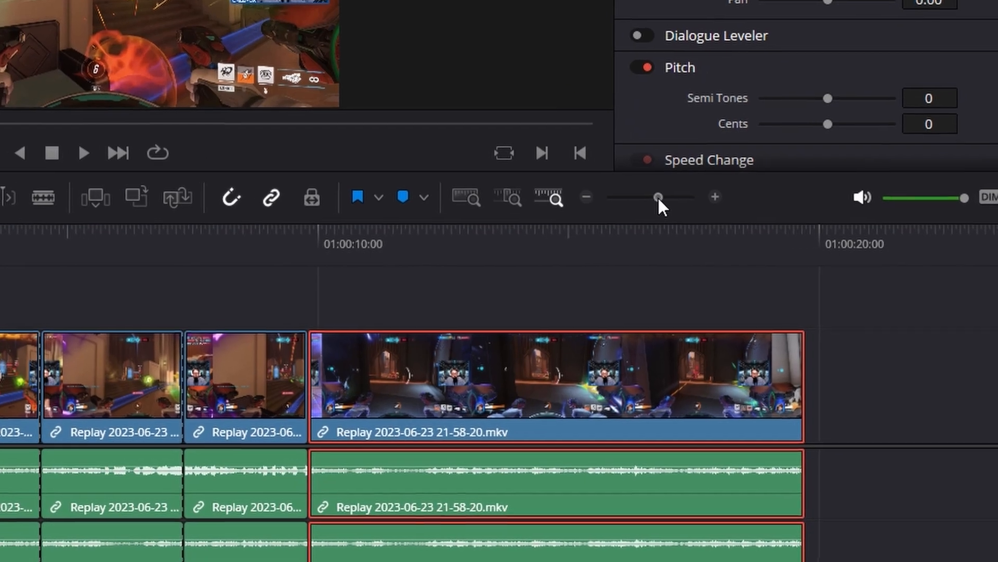
With snapping on, place the playhead at the start of the last clip, at 01:00:09:48
{"action": "mouse_move", "coordinate": [657, 196]}
{"action": "left_mouse_down"}
{"action": "mouse_move", "coordinate": [668, 197]}
{"action": "mouse_move", "coordinate": [653, 197]}
{"action": "left_mouse_up"}
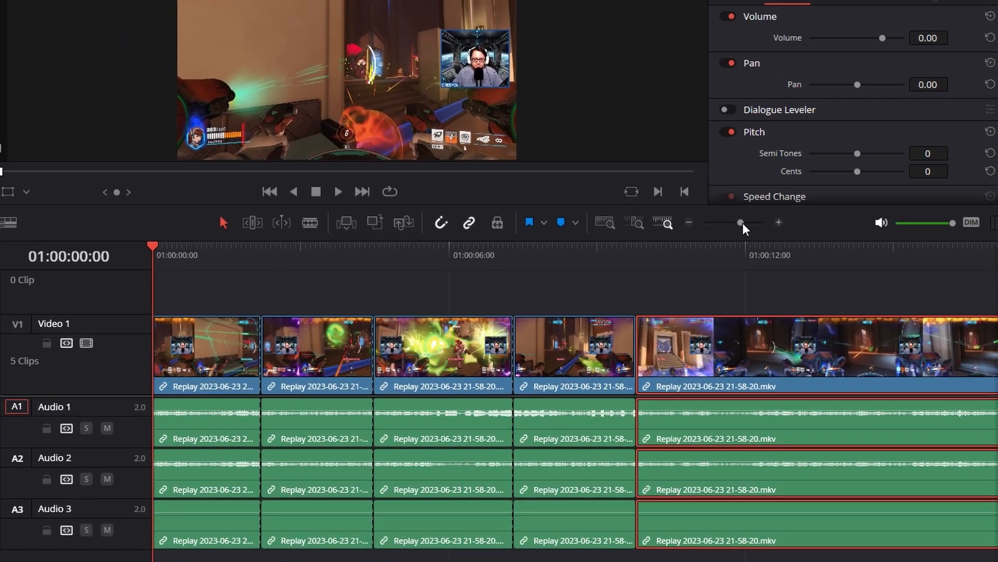
{"action": "left_click_drag", "start_coordinate": [742, 223], "coordinate": [766, 233]}
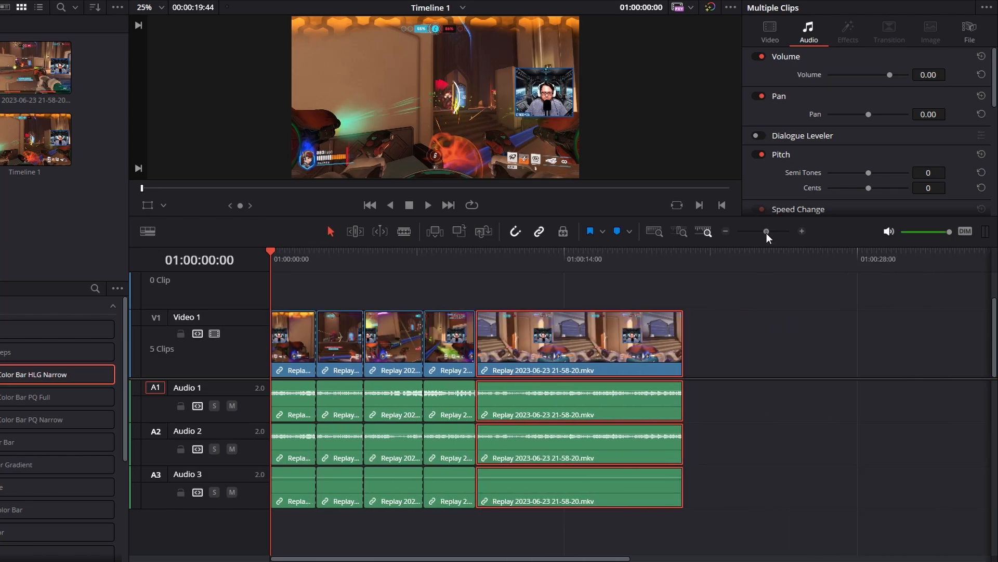
{"action": "left_click_drag", "start_coordinate": [271, 251], "coordinate": [515, 275]}
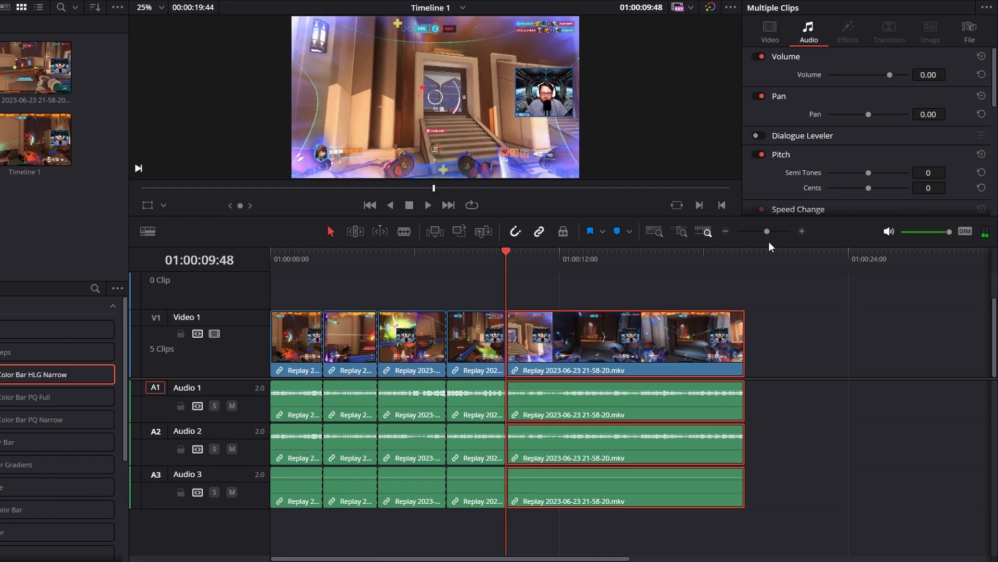
Turn snapping off and place the playhead one frame past the start of the last clip
{"action": "left_click_drag", "start_coordinate": [771, 231], "coordinate": [786, 233]}
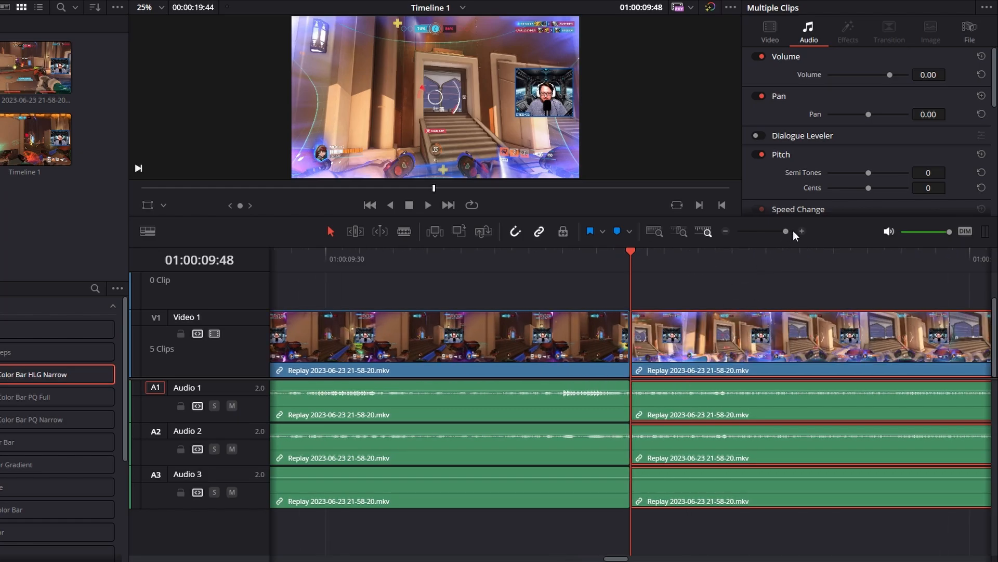
{"action": "left_click_drag", "start_coordinate": [785, 232], "coordinate": [794, 232]}
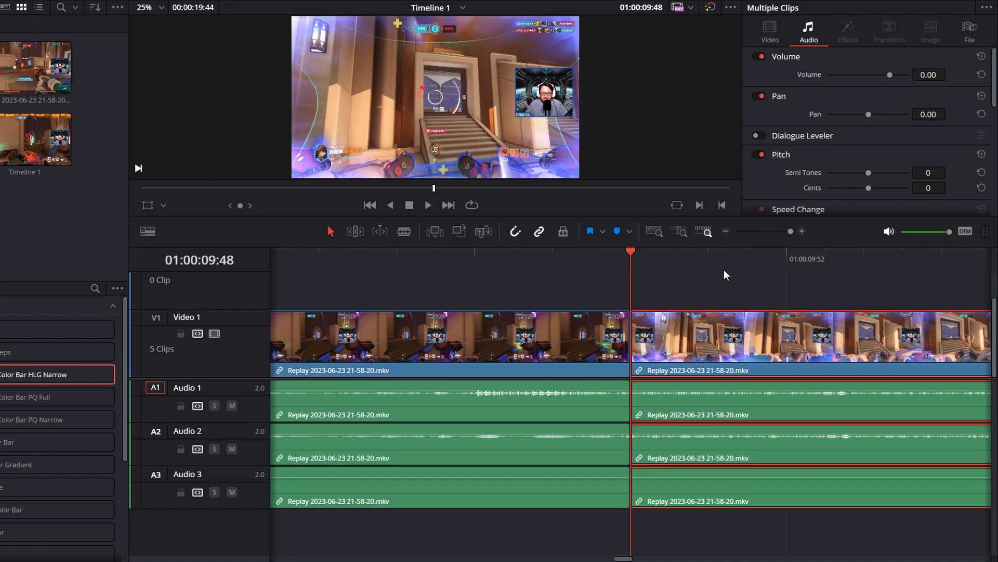
{"action": "left_click_drag", "start_coordinate": [791, 232], "coordinate": [759, 241]}
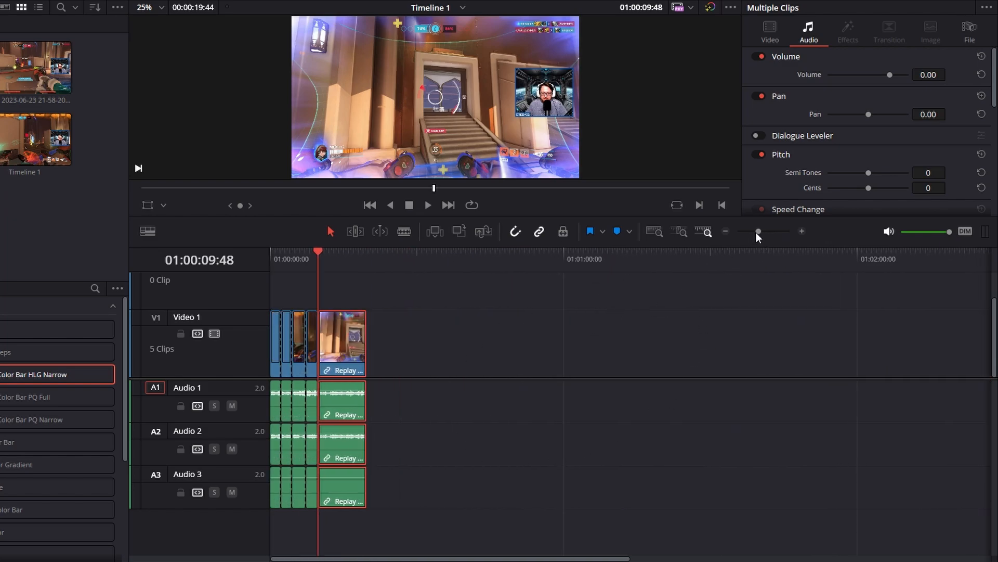
{"action": "left_click_drag", "start_coordinate": [756, 232], "coordinate": [795, 232]}
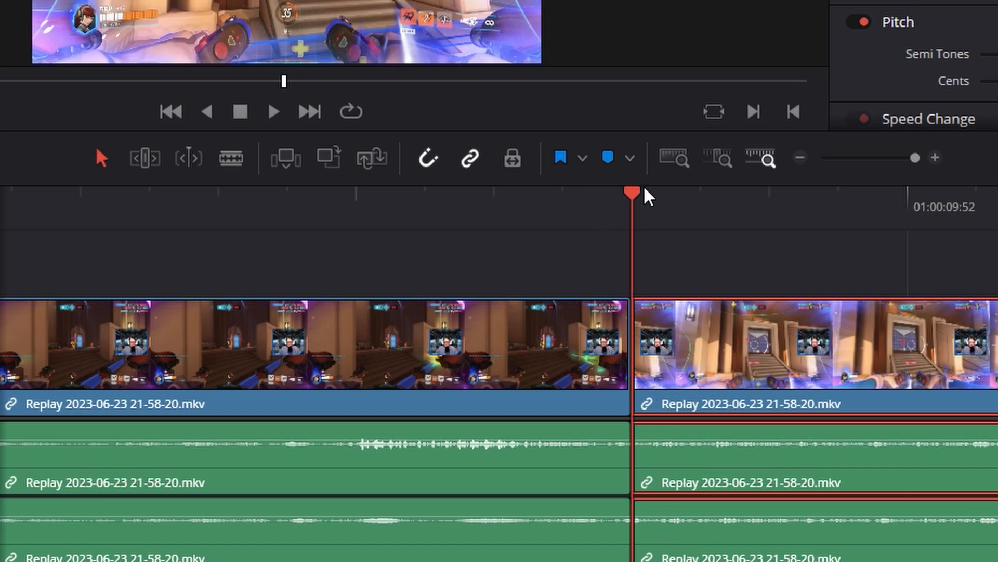
{"action": "left_click", "coordinate": [427, 161]}
{"action": "left_click", "coordinate": [701, 207]}
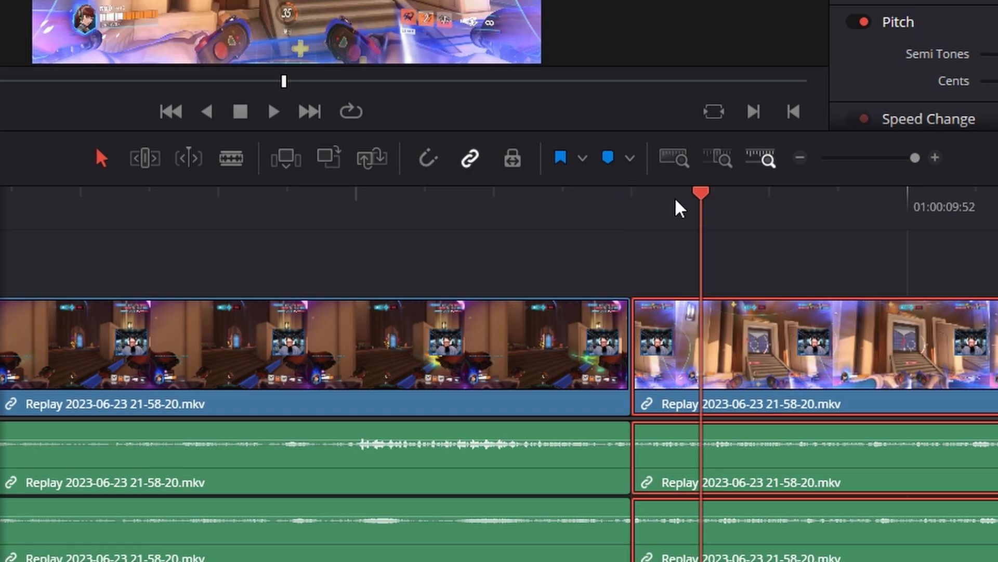
Try splitting the last clip near the playhead with the Blade while snapping is off
{"action": "scroll", "coordinate": [581, 265], "scroll_direction": "down", "scroll_amount": 3}
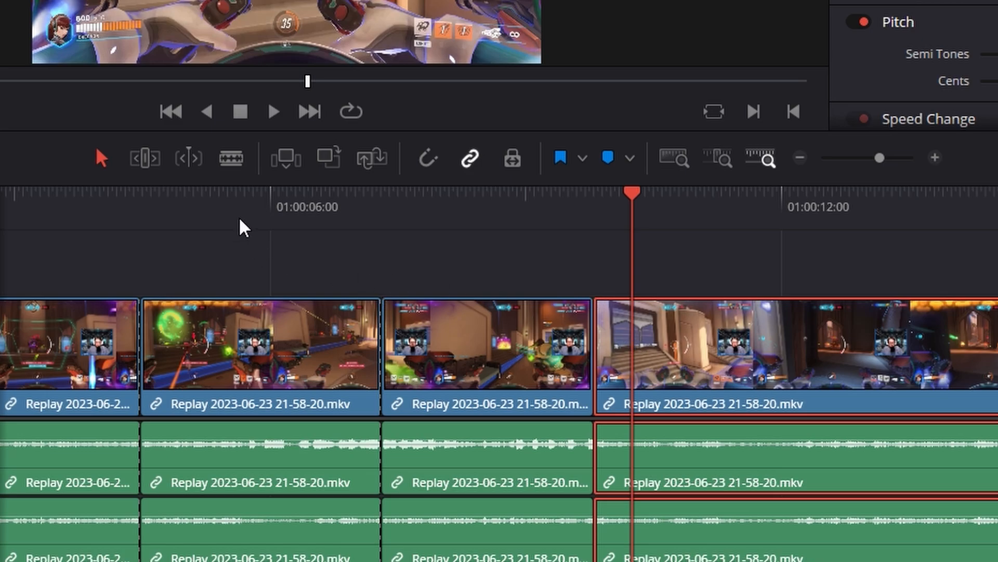
{"action": "left_click", "coordinate": [231, 157]}
{"action": "left_click", "coordinate": [638, 342]}
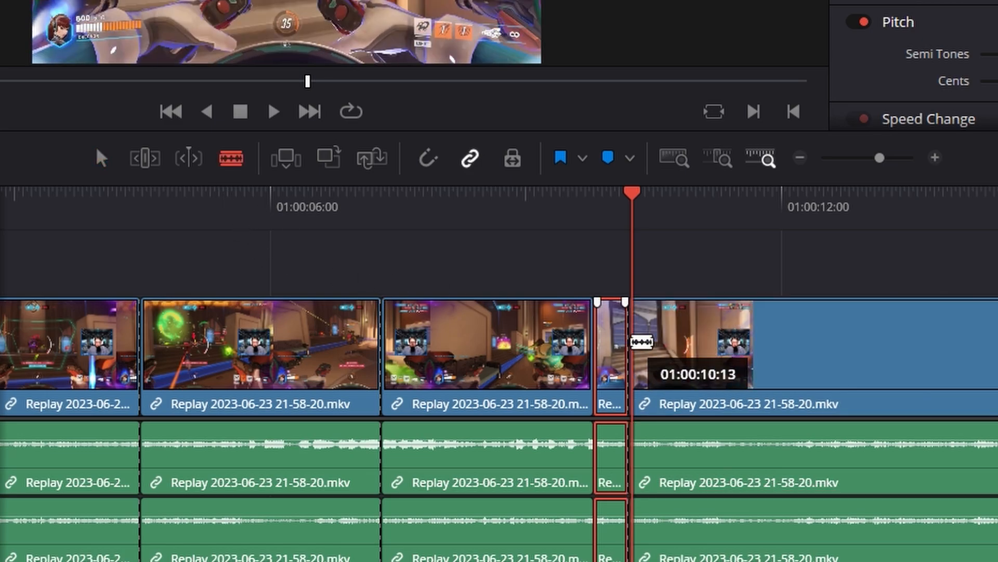
{"action": "key", "text": "Delete"}
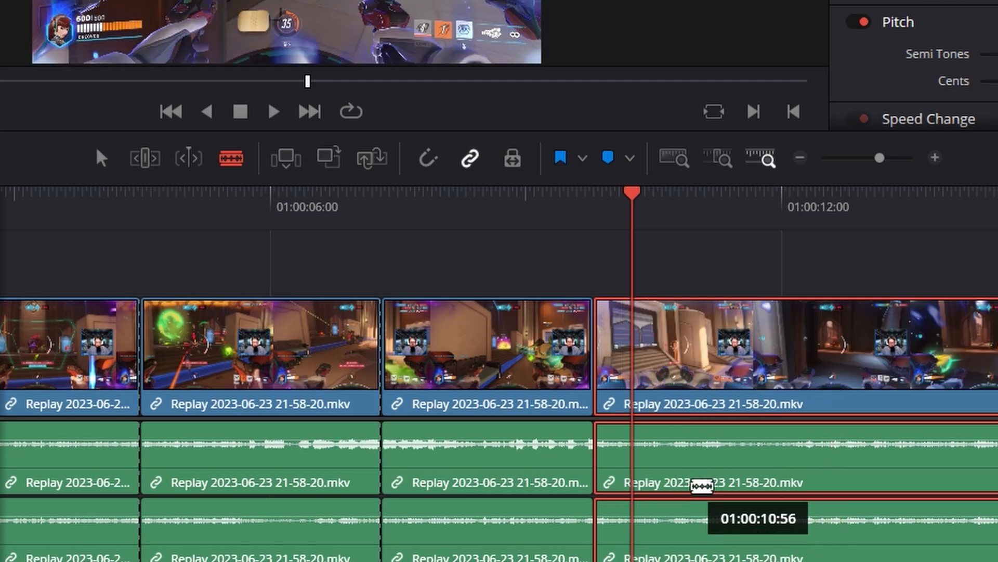
With snapping on, try splitting the last clip at the playhead
{"action": "key", "text": "n"}
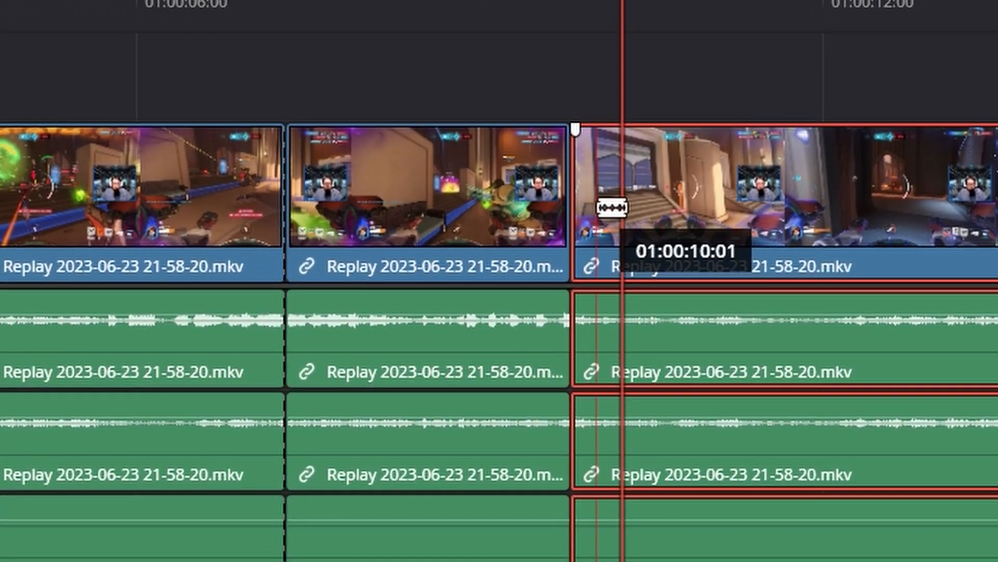
{"action": "key", "text": "ctrl+b"}
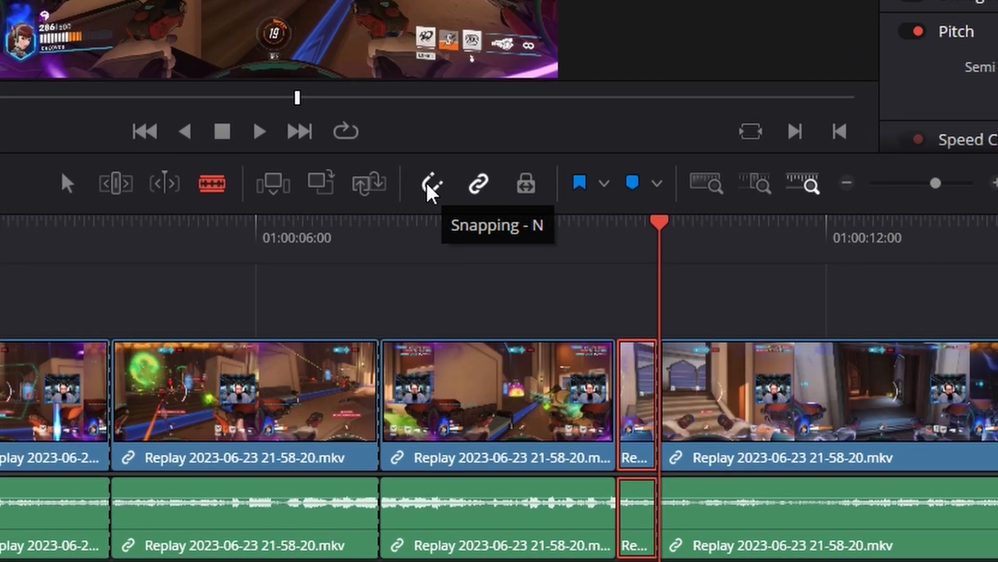
{"action": "key", "text": "Delete"}
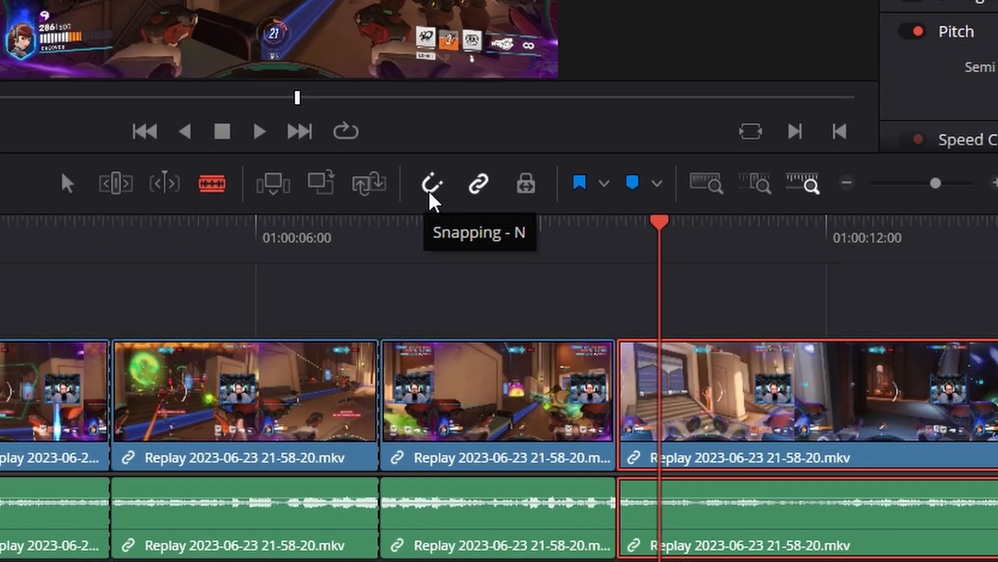
In selection mode, trim the start of the last clip to the playhead
{"action": "left_click", "coordinate": [67, 183]}
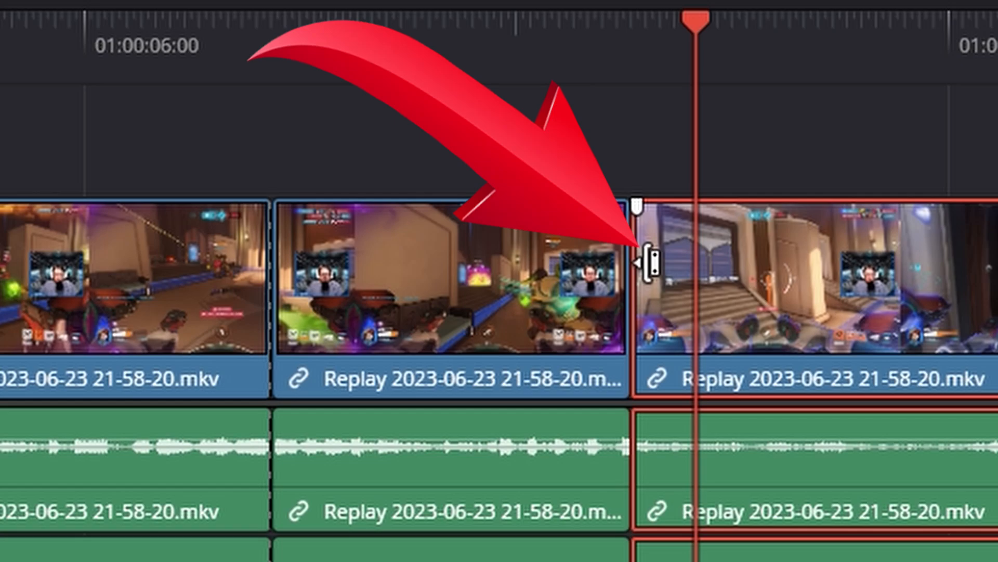
{"action": "left_click", "coordinate": [647, 263]}
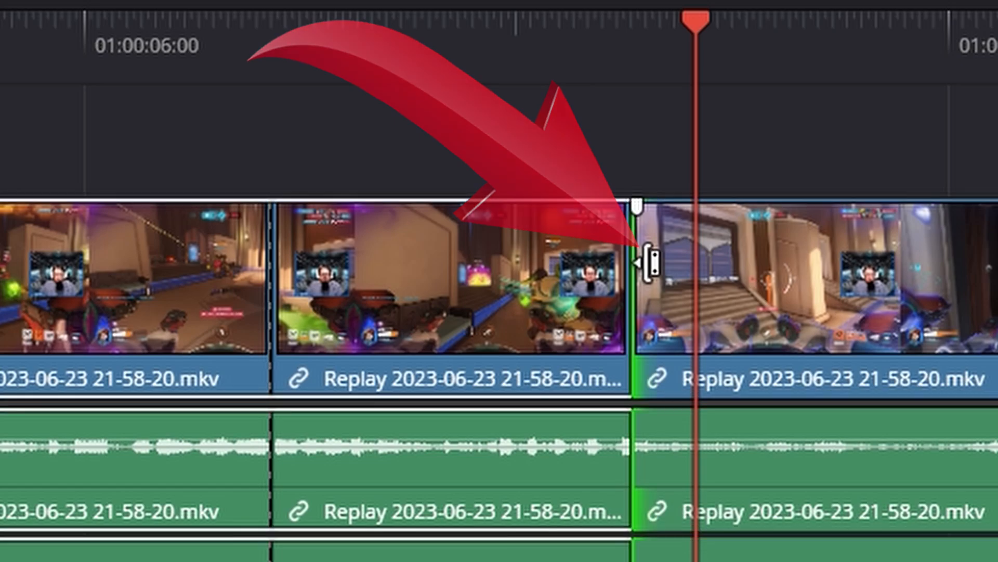
{"action": "left_click_drag", "start_coordinate": [676, 265], "coordinate": [686, 264]}
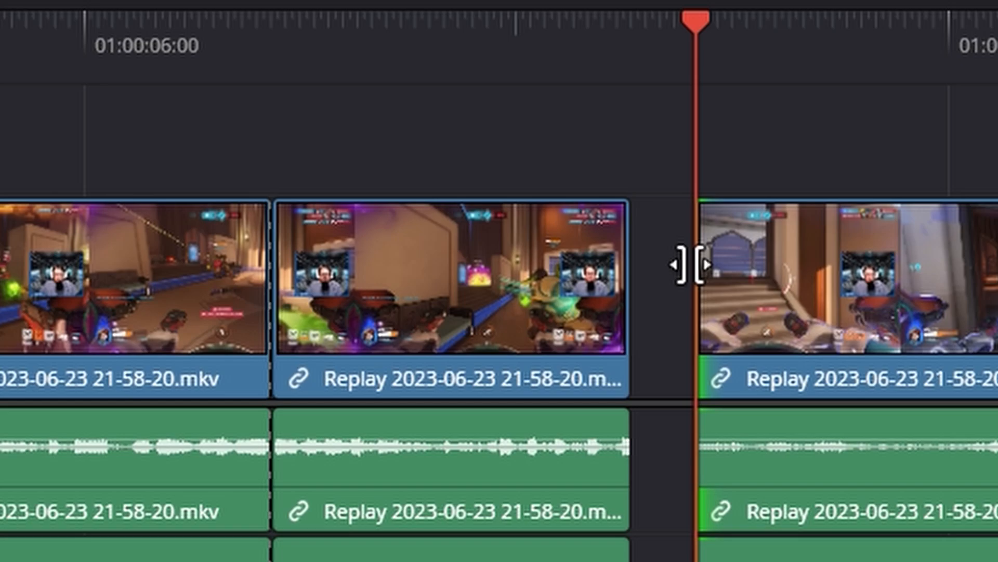
Move the trimmed last clip against the fourth segment to close the gap, and trim more footage from its start
{"action": "left_click", "coordinate": [891, 282]}
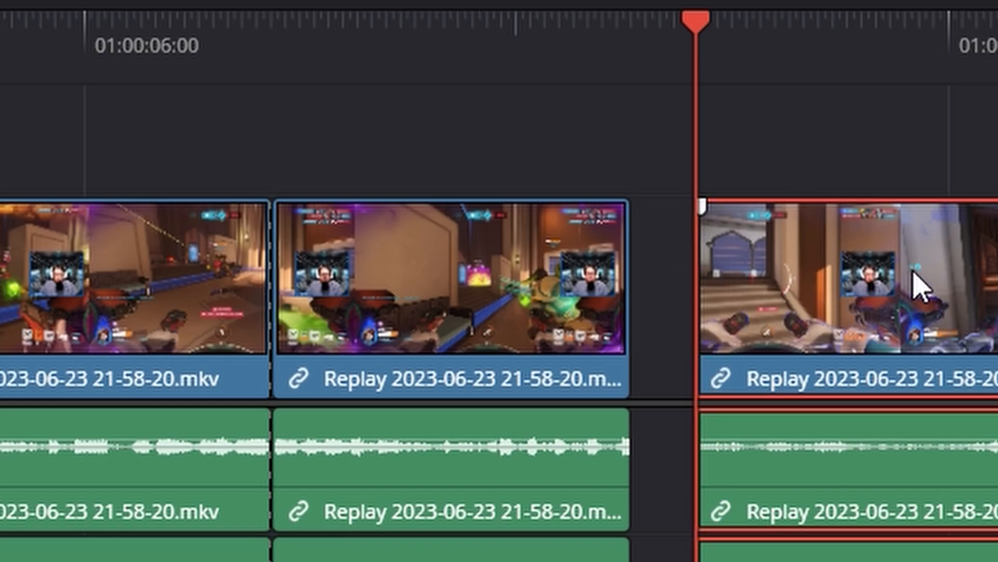
{"action": "left_click_drag", "start_coordinate": [907, 283], "coordinate": [886, 276]}
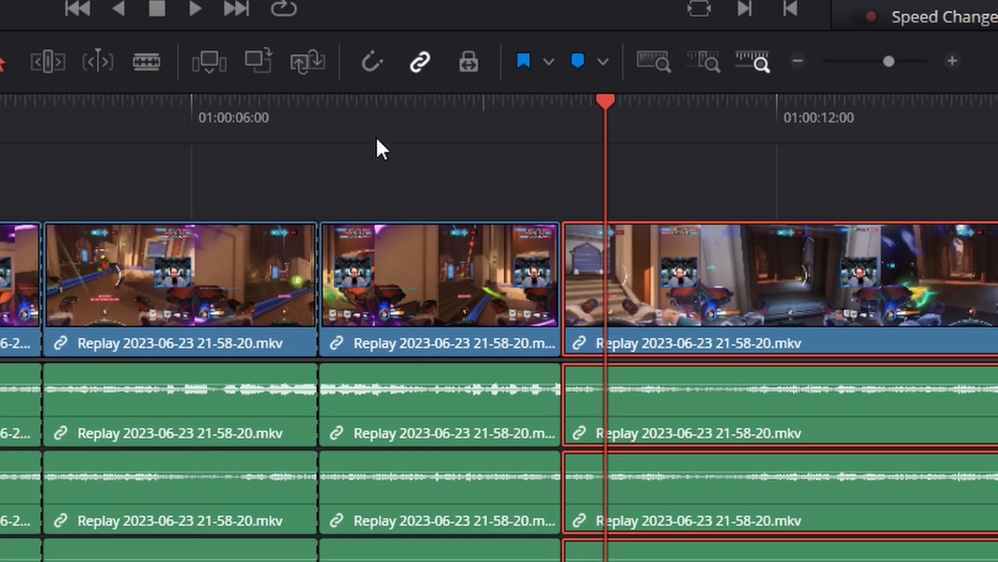
{"action": "left_click_drag", "start_coordinate": [576, 263], "coordinate": [671, 283]}
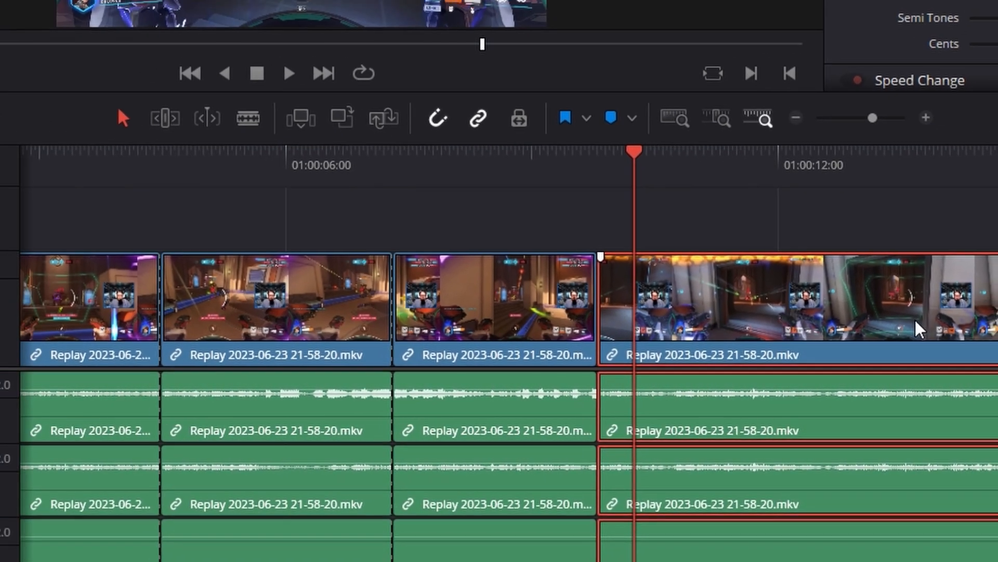